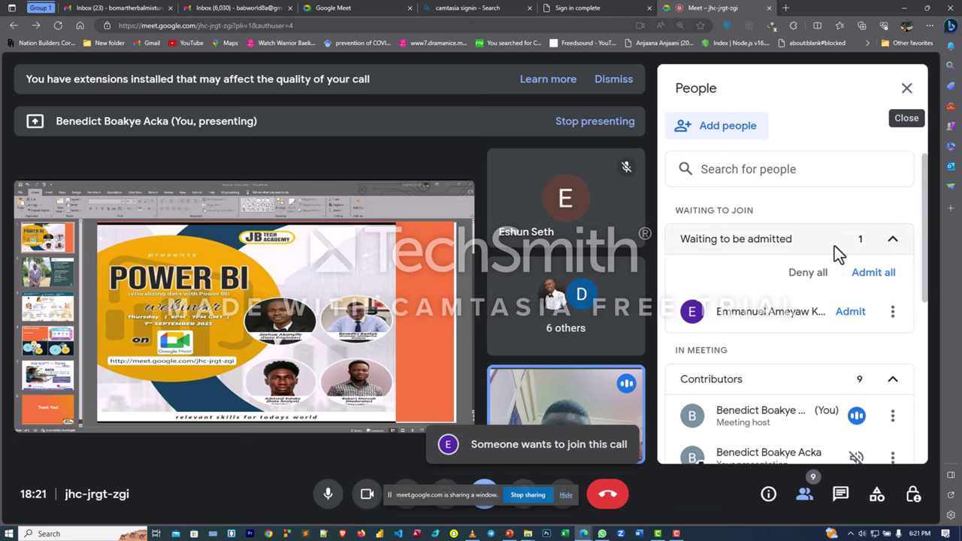
Admit the waiting participant and close the People panel to show the full gallery.
left_click(851, 315)
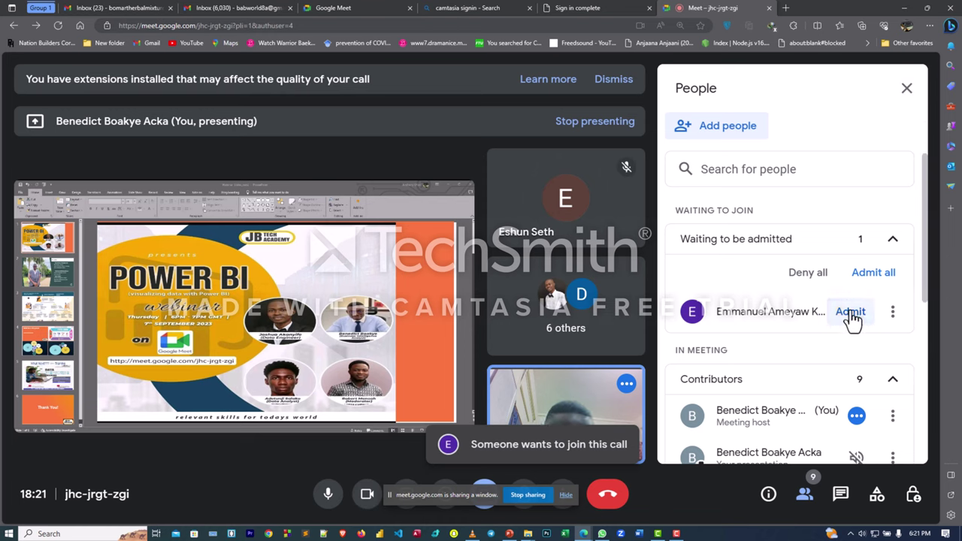
left_click(906, 89)
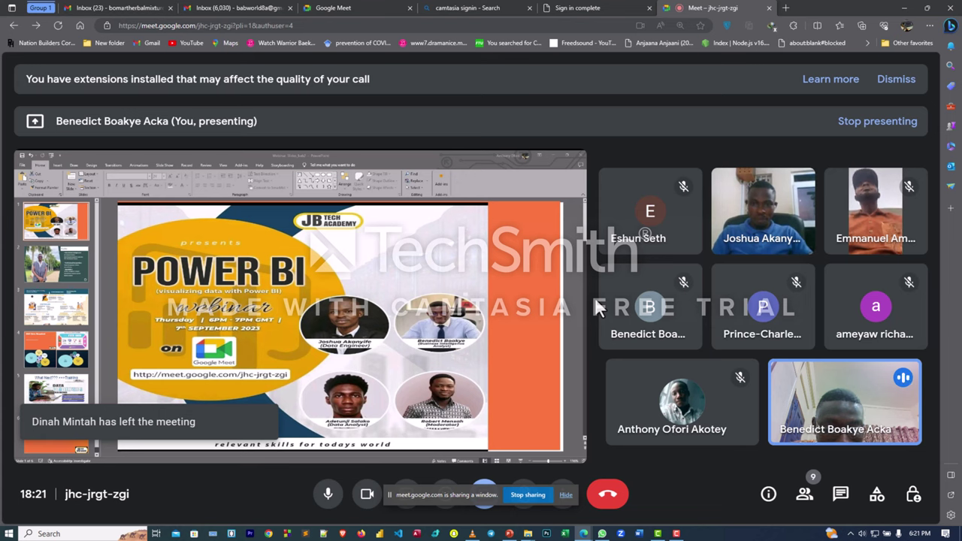
Hide the 'meet.google.com is sharing a window' bar and preview the PowerPoint window.
mouse_move(649, 406)
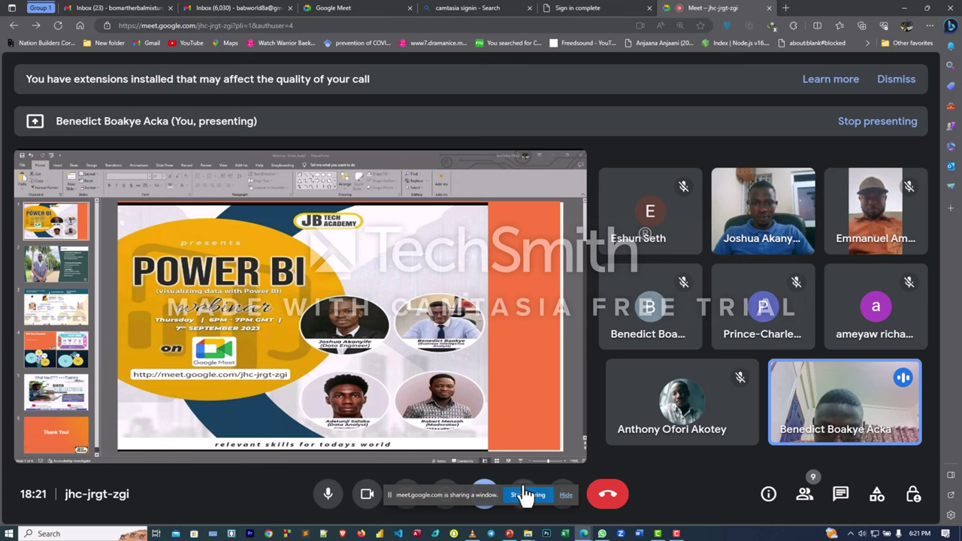
left_click(566, 496)
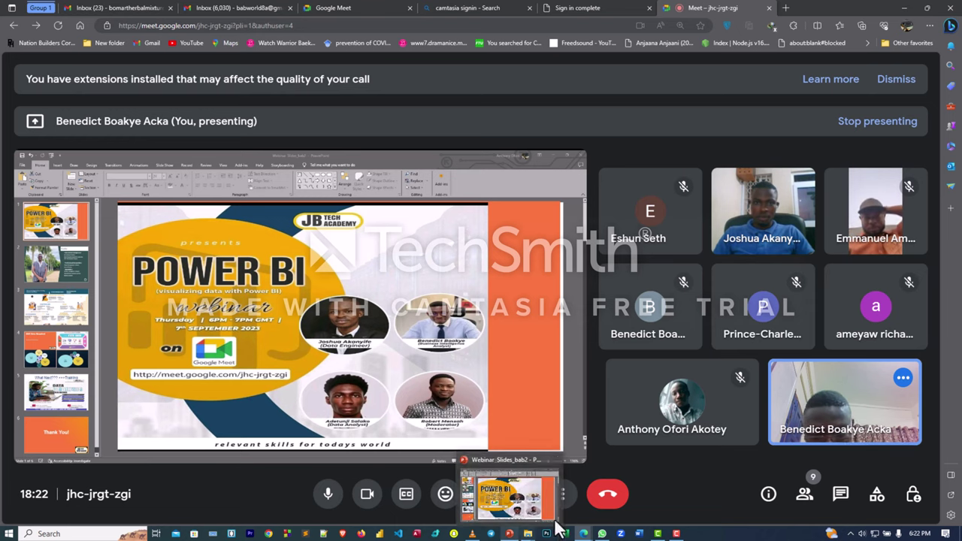
left_click(510, 533)
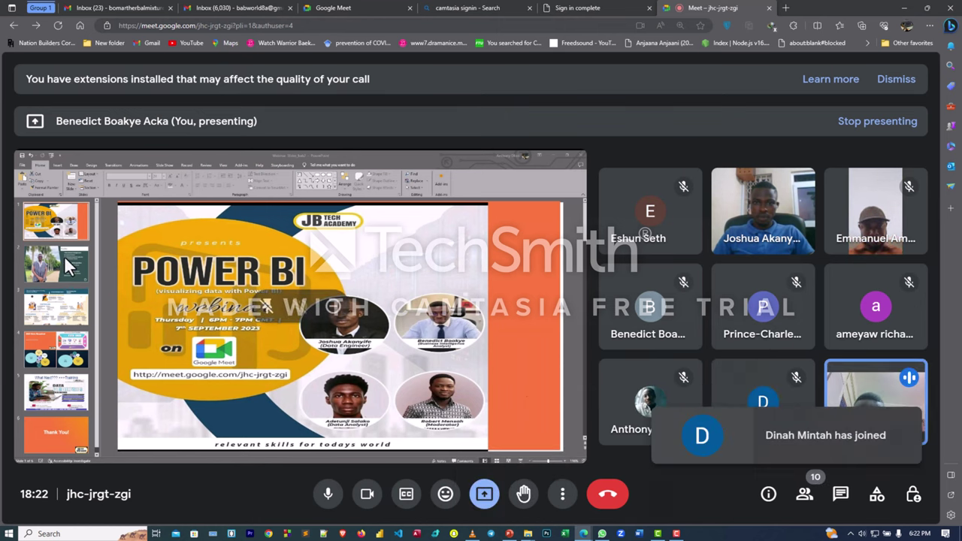
Present the Webinar Slides_bab2 deck through the title, Profile and data-roles slides, then end the show.
left_click(511, 533)
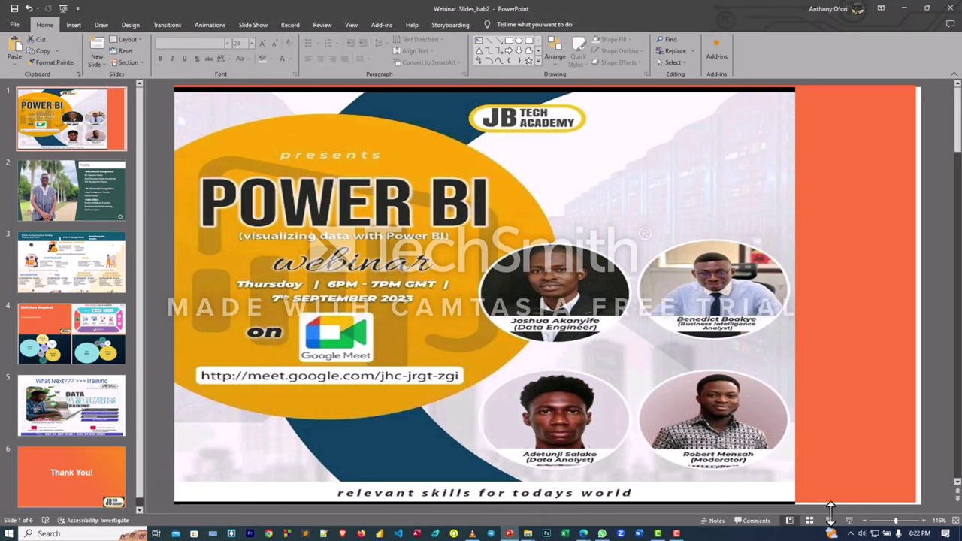
left_click(848, 522)
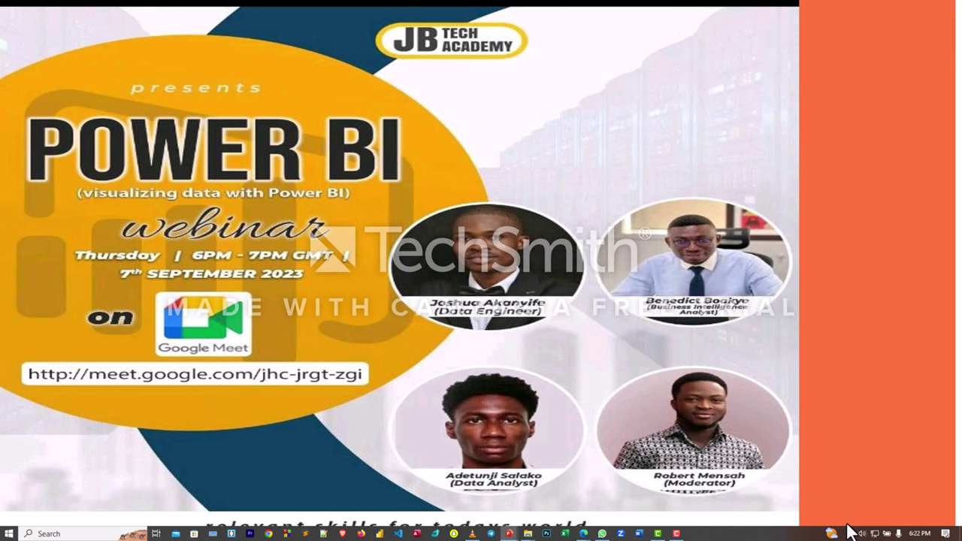
key("Right")
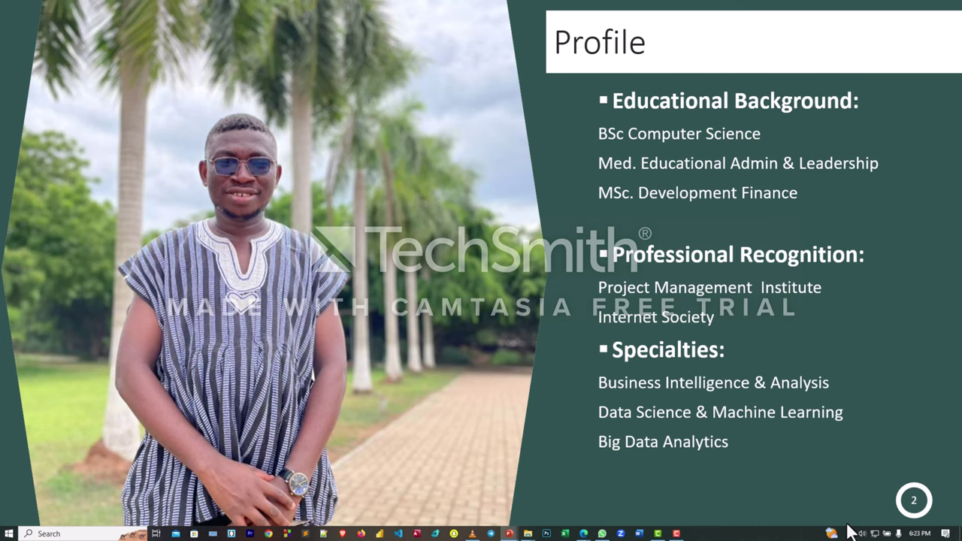
key("Right")
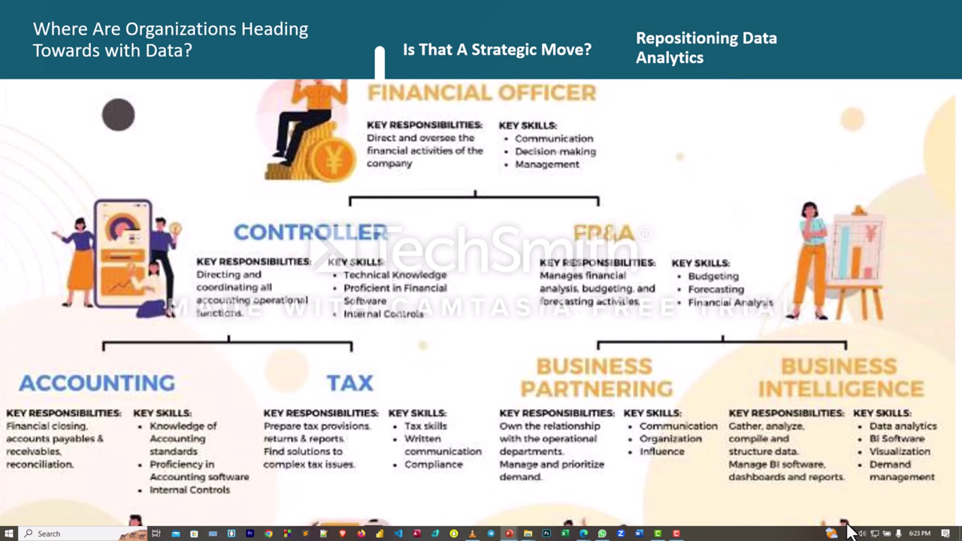
key("Escape")
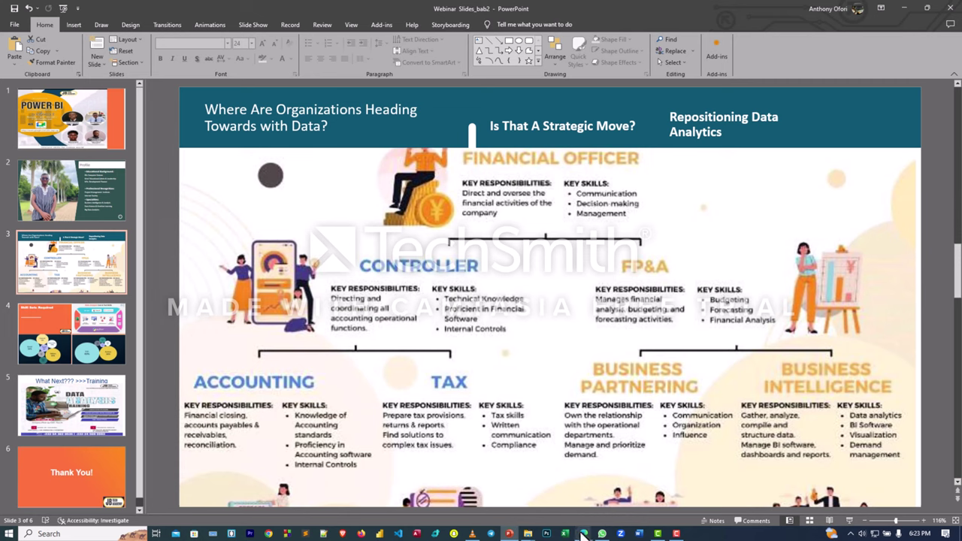
Admit the late participant in Meet, bringing the call to 11, then return to PowerPoint.
mouse_move(582, 533)
left_click(551, 489)
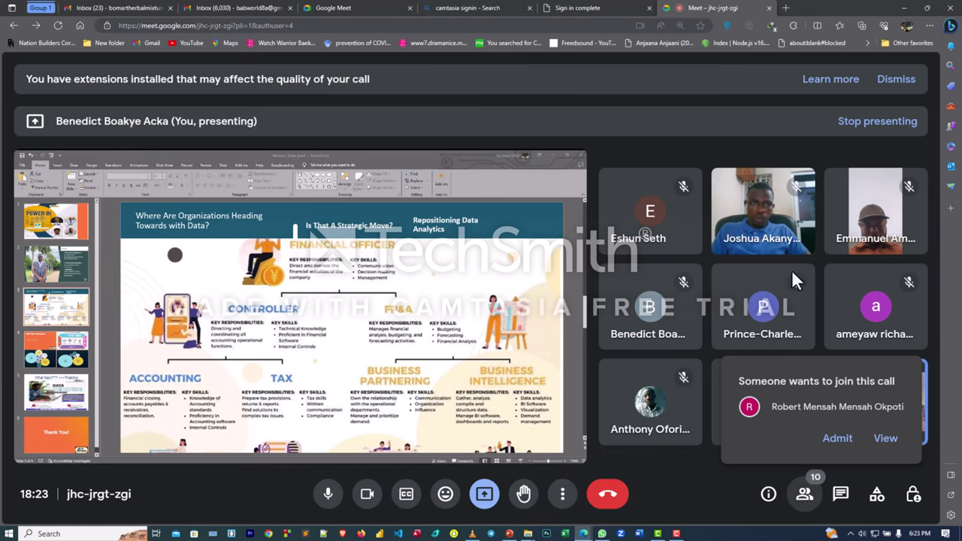
left_click(834, 440)
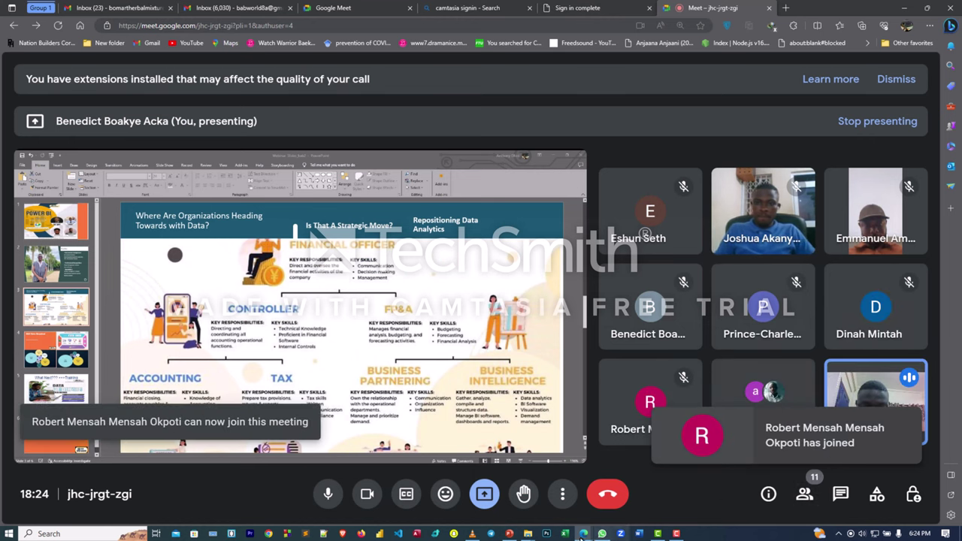
left_click(511, 534)
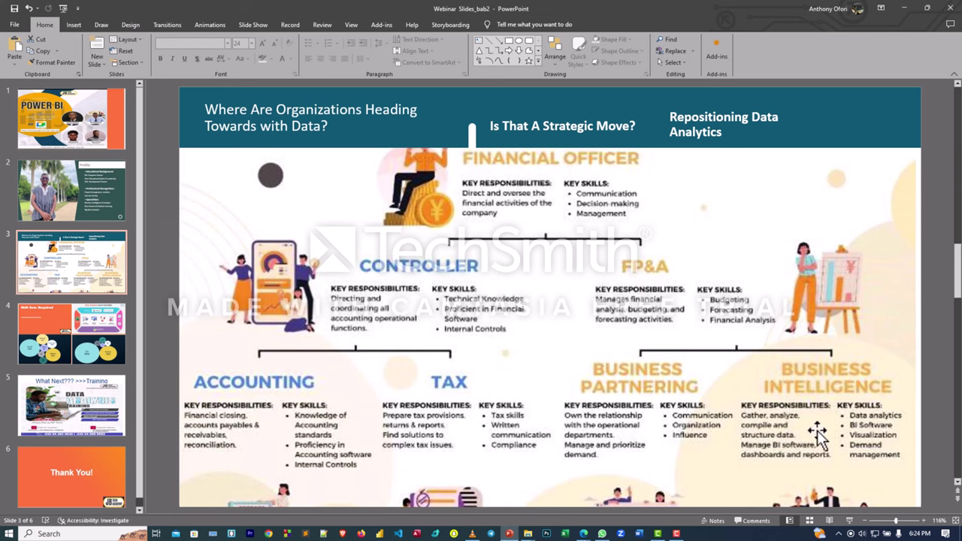
Present the deck full screen from slide 3 through to the Skill Sets Required slide.
left_click(849, 521)
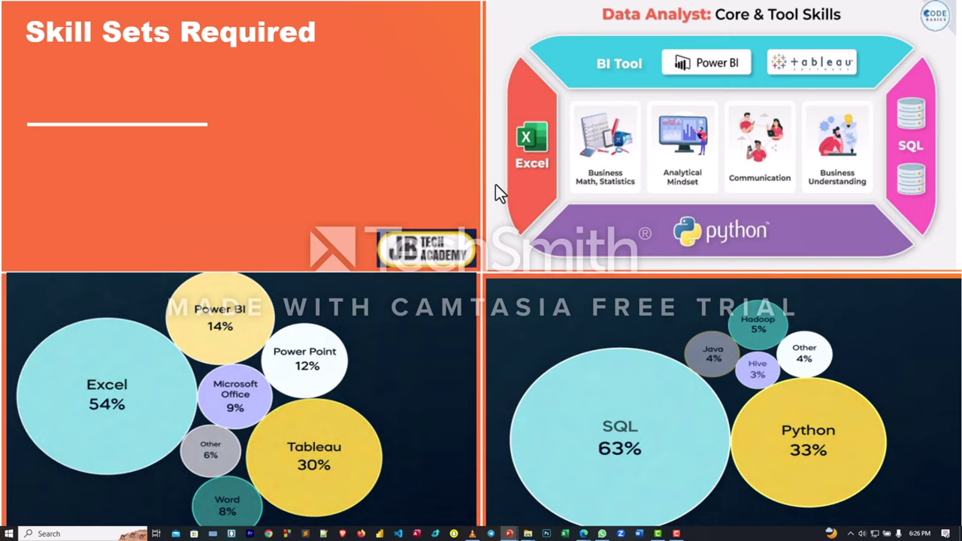
Advance to the 'What Next??? >>>Training' slide and end the slide show.
key("Right")
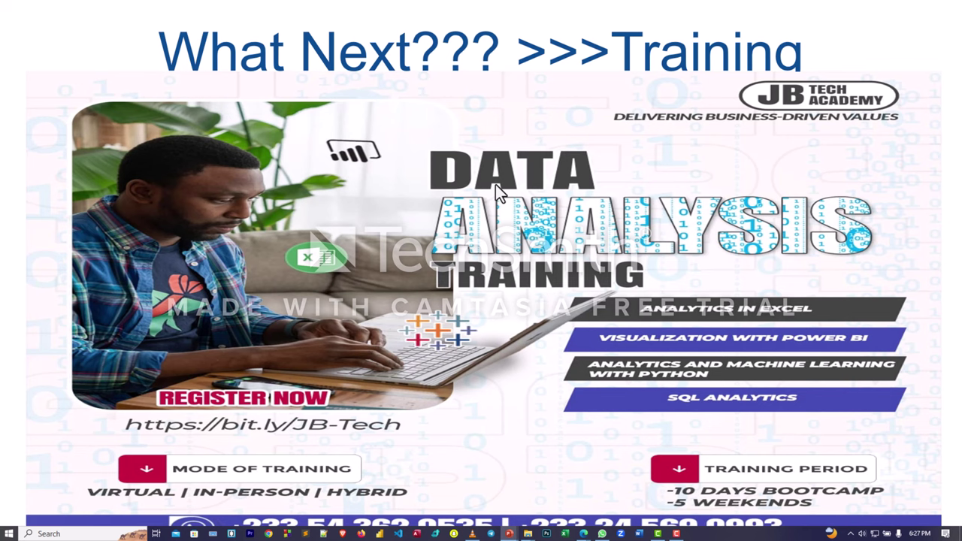
key("Escape")
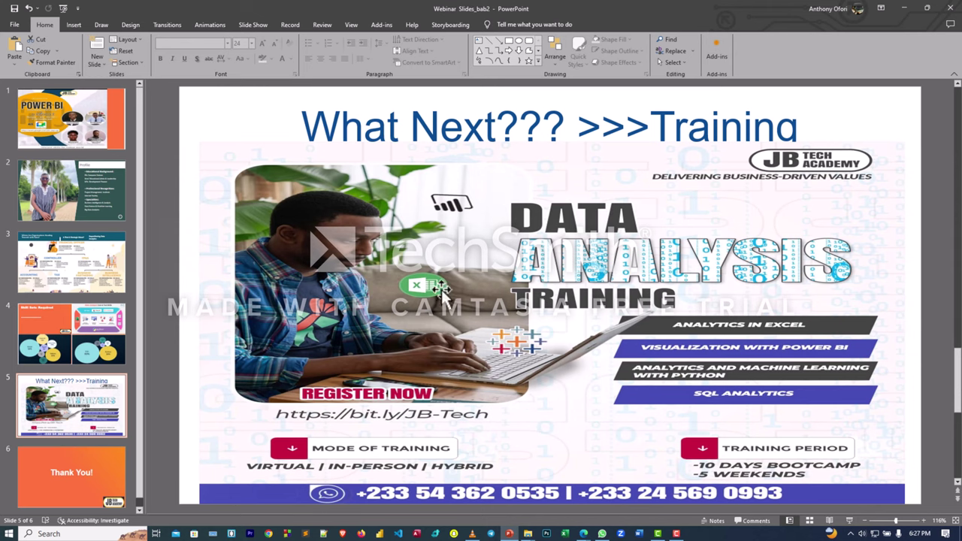
Admit the next person waiting to join the Meet call while the slides stay shared.
mouse_move(586, 536)
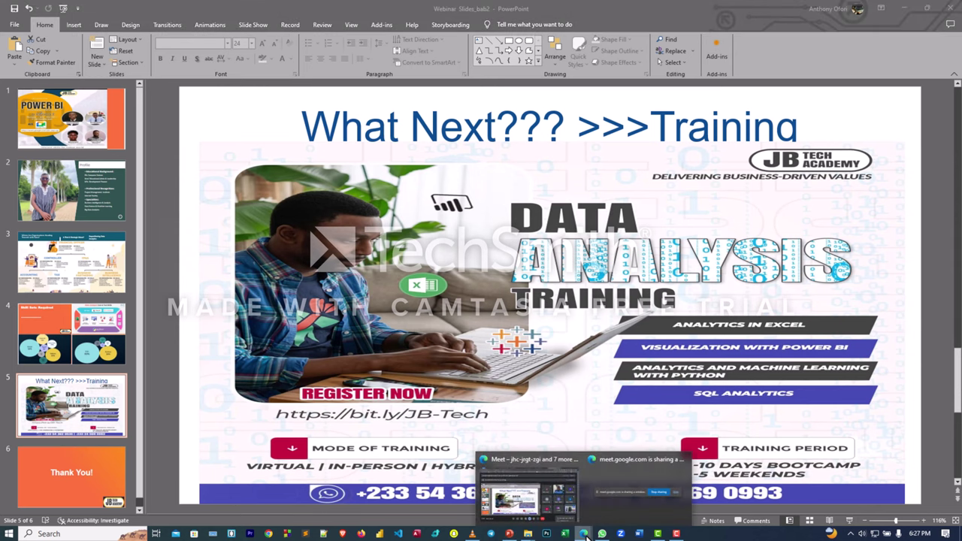
left_click(563, 502)
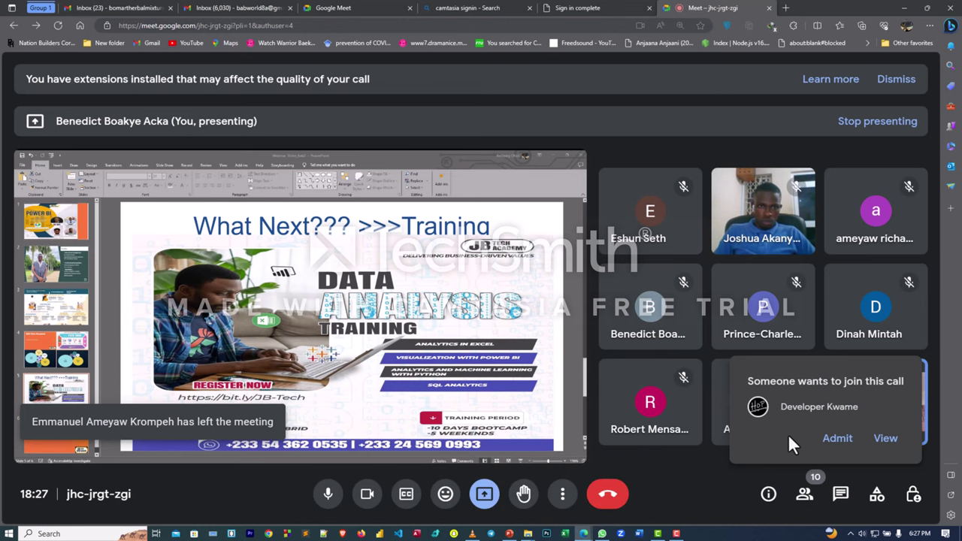
left_click(837, 441)
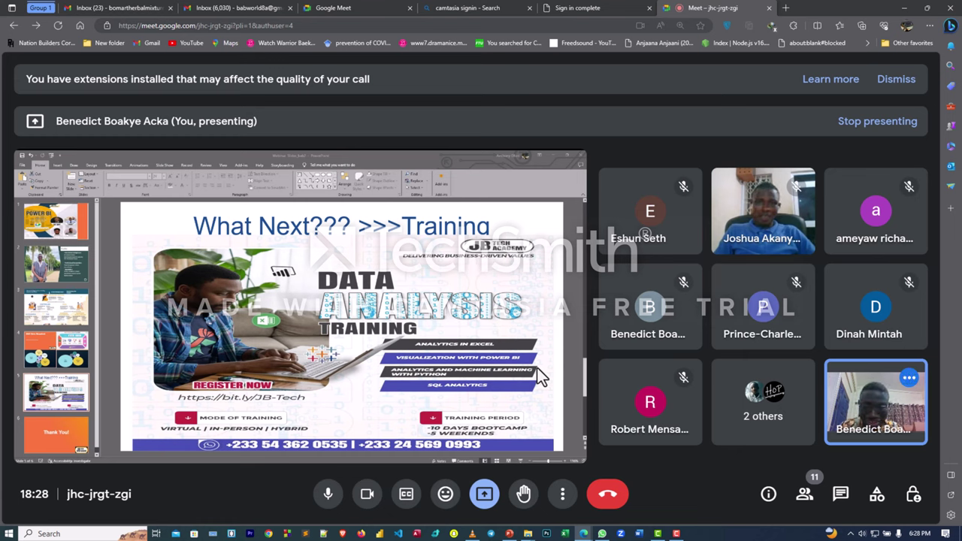
left_click(485, 500)
Turn off your camera and mute the microphone, then bring up the Stop presenting option.
left_click(370, 498)
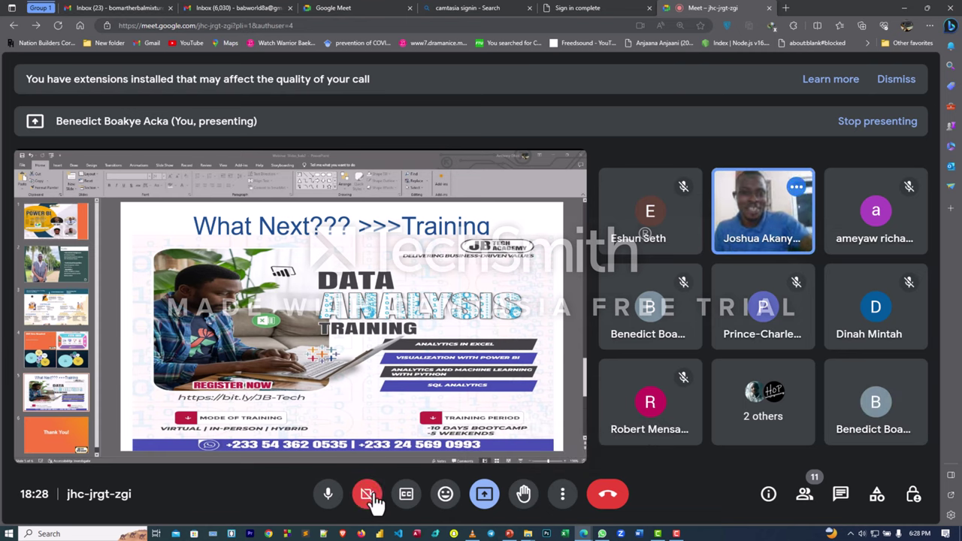
left_click(328, 499)
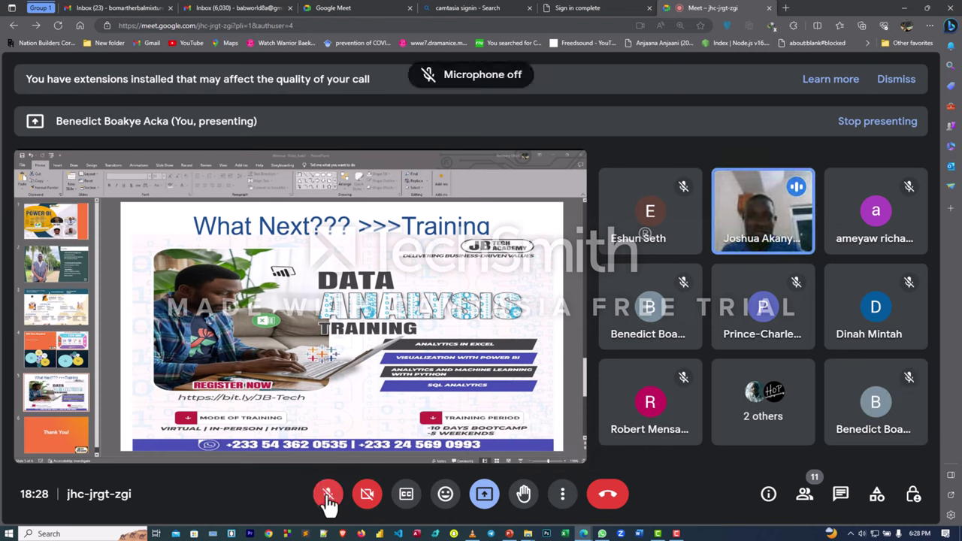
left_click(485, 498)
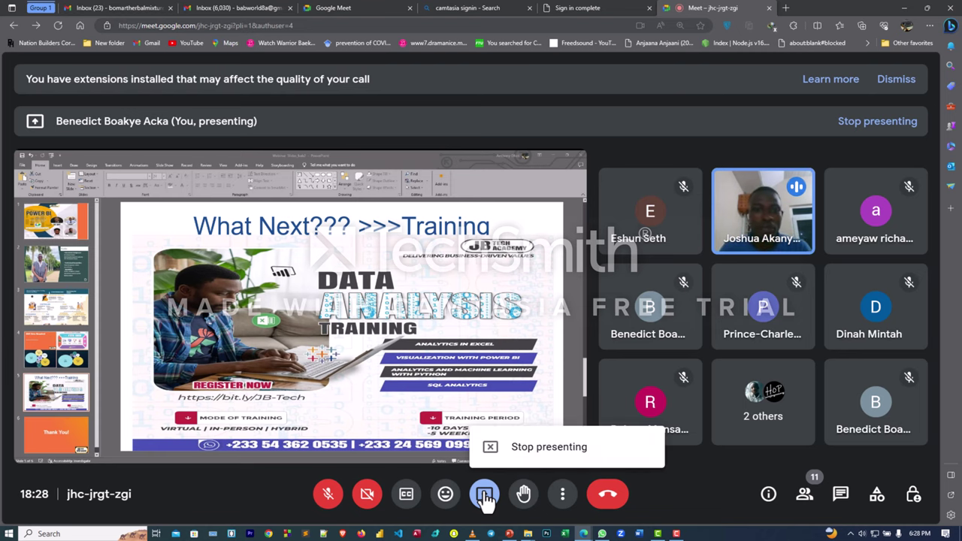
Stop presenting the slides so the guest can share the Power BI food sales dashboard.
left_click(543, 451)
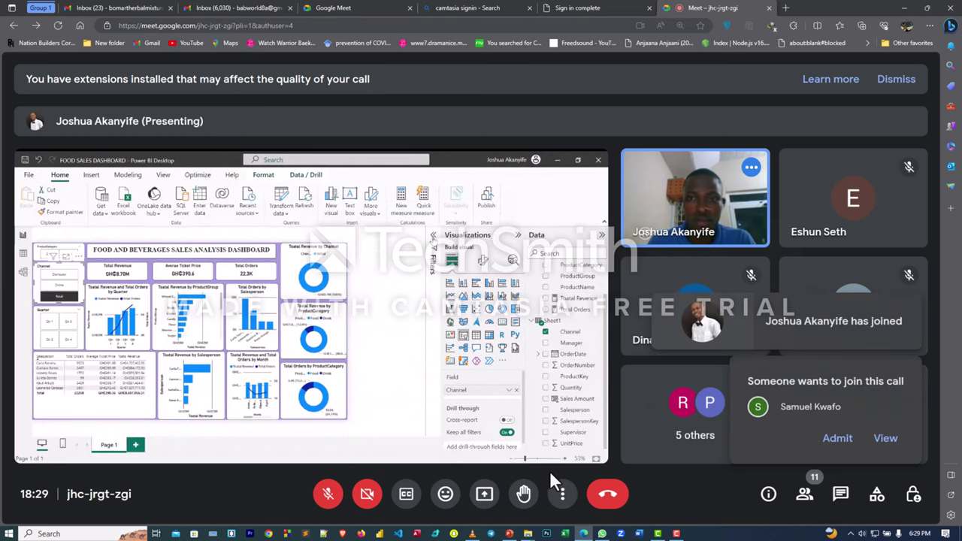
Admit the waiting participant, raising the call's attendance to 13.
left_click(848, 442)
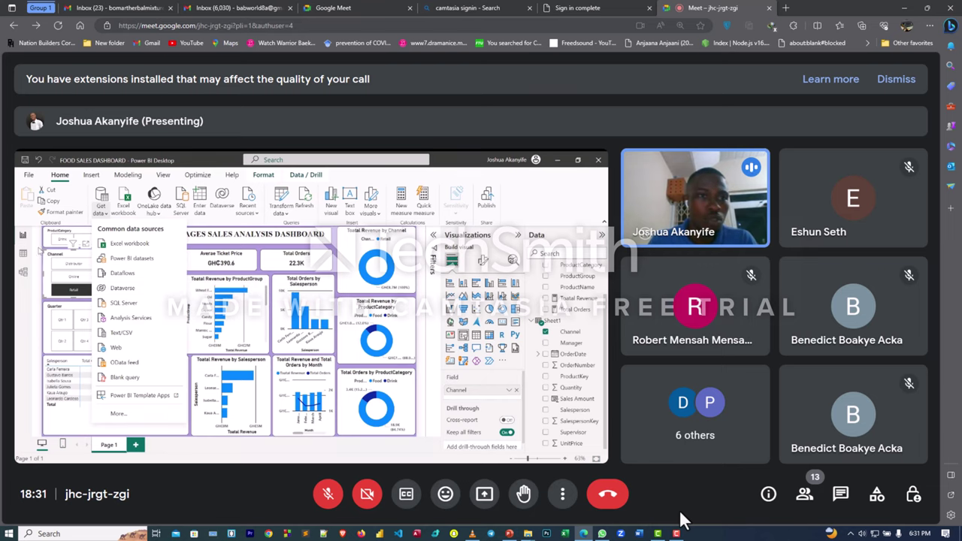
Dismiss the extensions call-quality warning banner above the guest's shared Power BI screen.
left_click(899, 84)
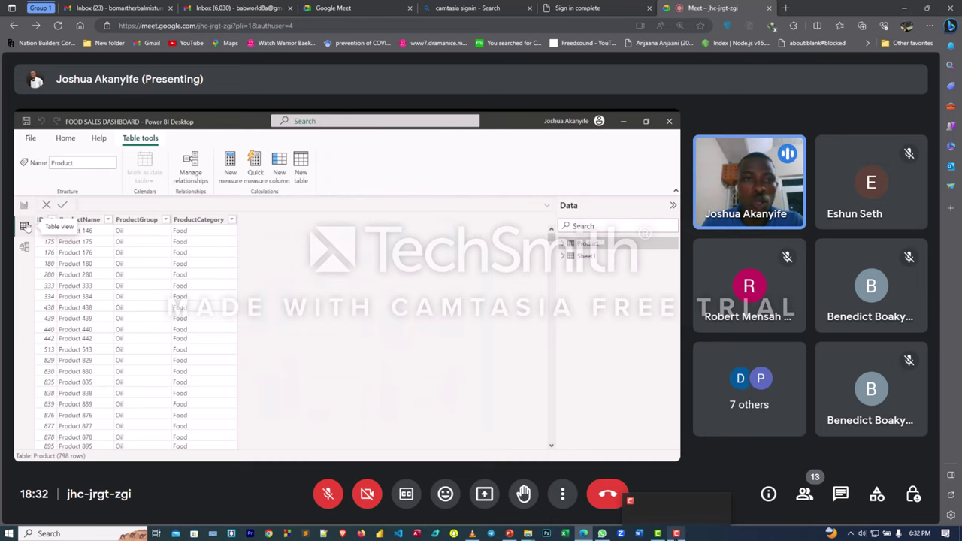
mouse_move(677, 534)
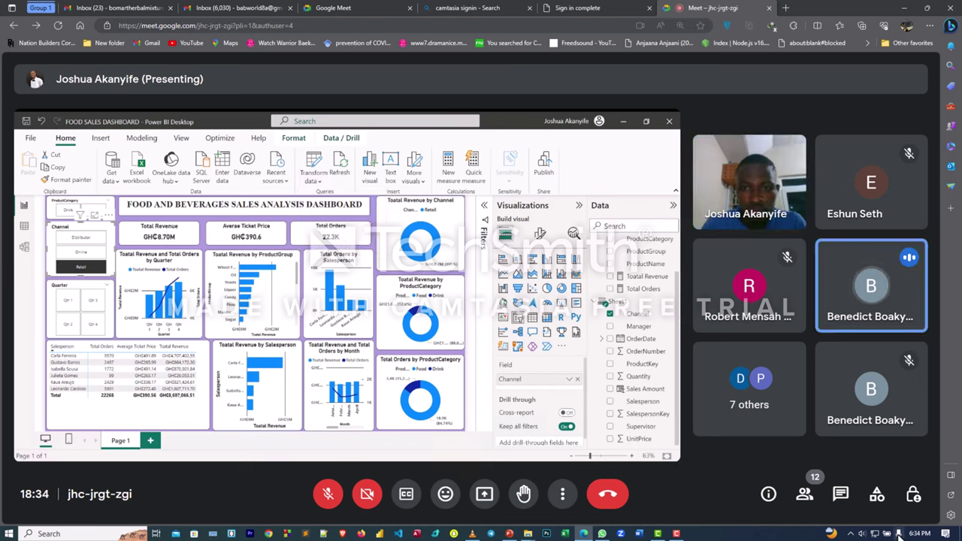
Admit the late participant from the join request, bringing the call to 12 people.
scroll(899, 536, "down", 2)
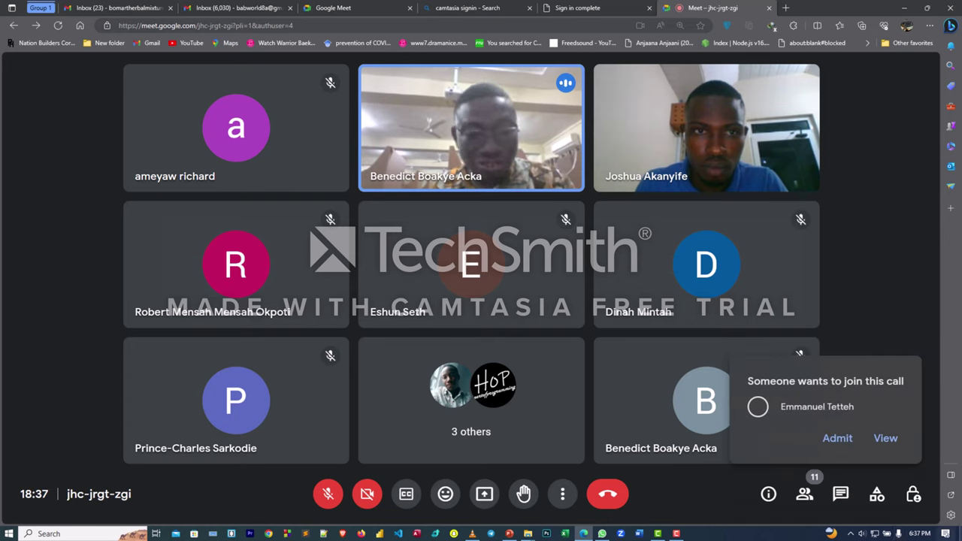
left_click(836, 441)
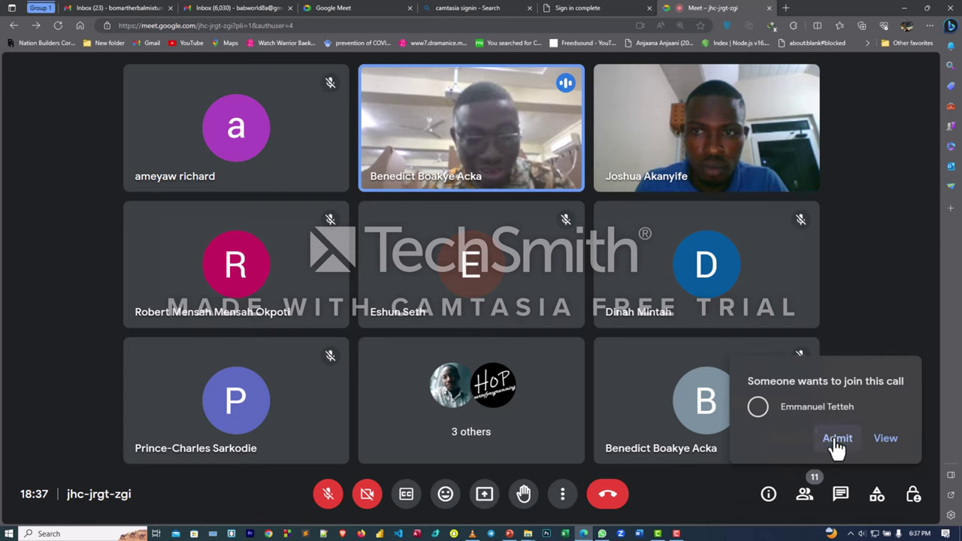
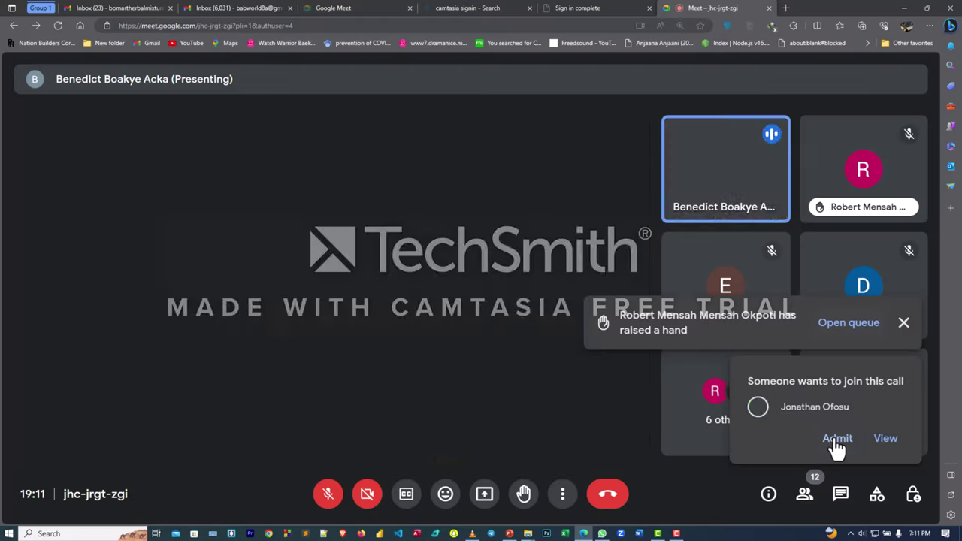
Admit the waiting participant into the call and turn the microphone on.
left_click(835, 444)
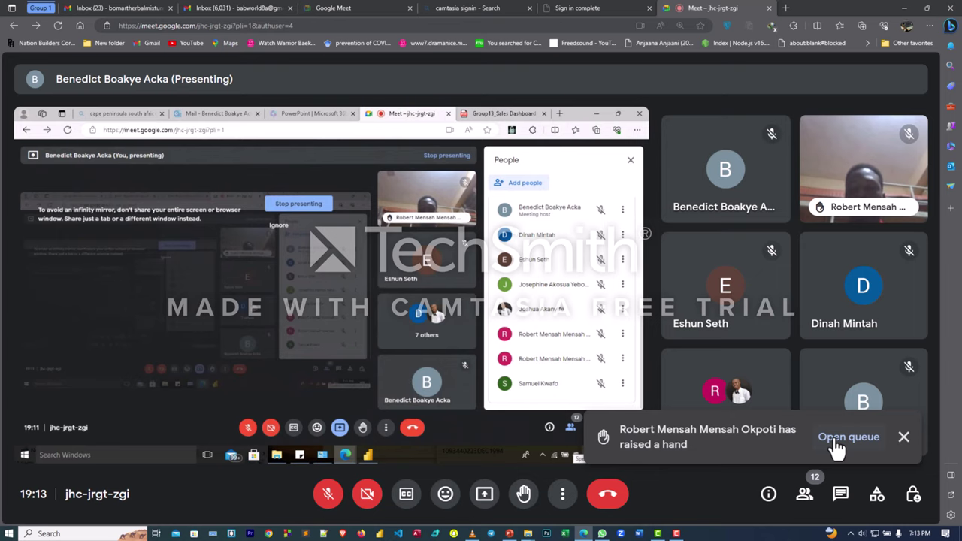
left_click(328, 496)
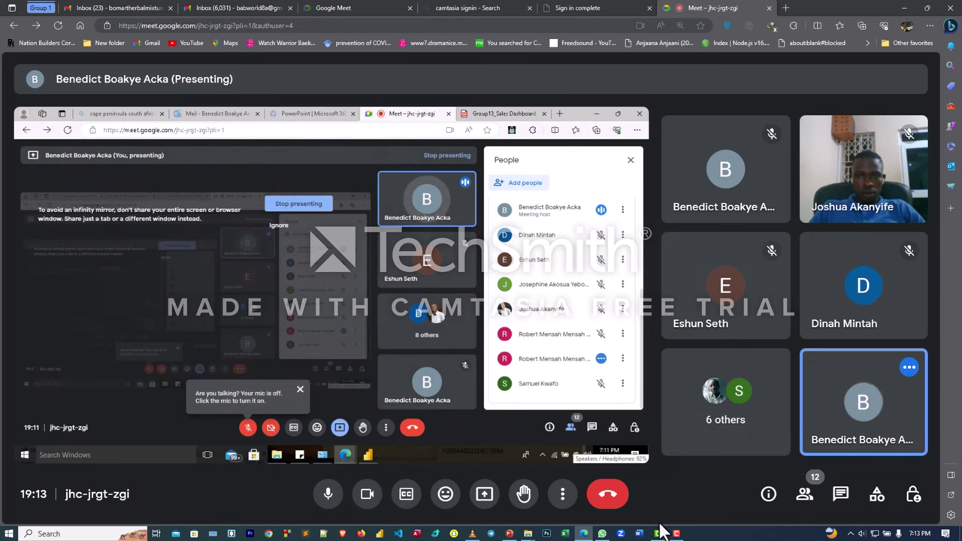
Bring the webinar deck forward, look at slide 4, then return to slide 5 'What Next??? >>>Training'.
left_click(509, 534)
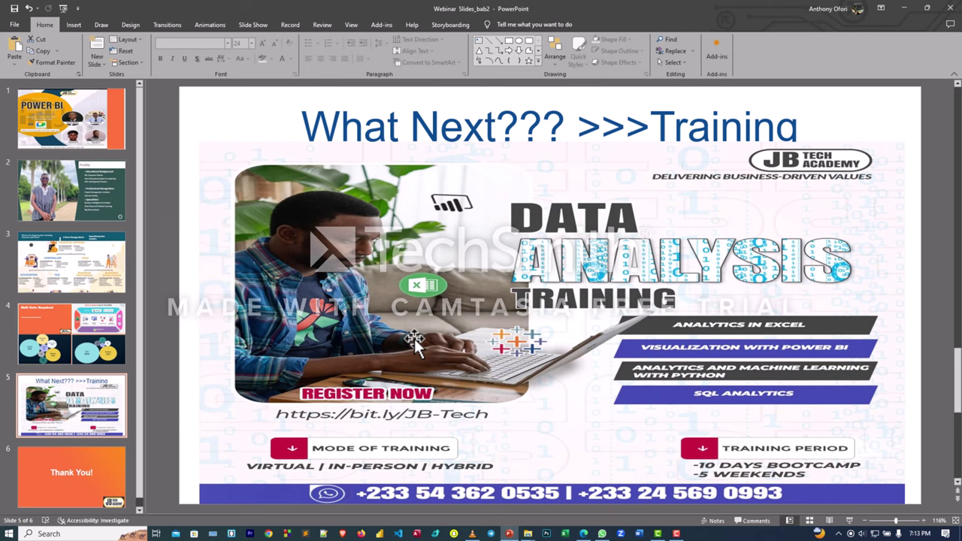
key("Page_Up")
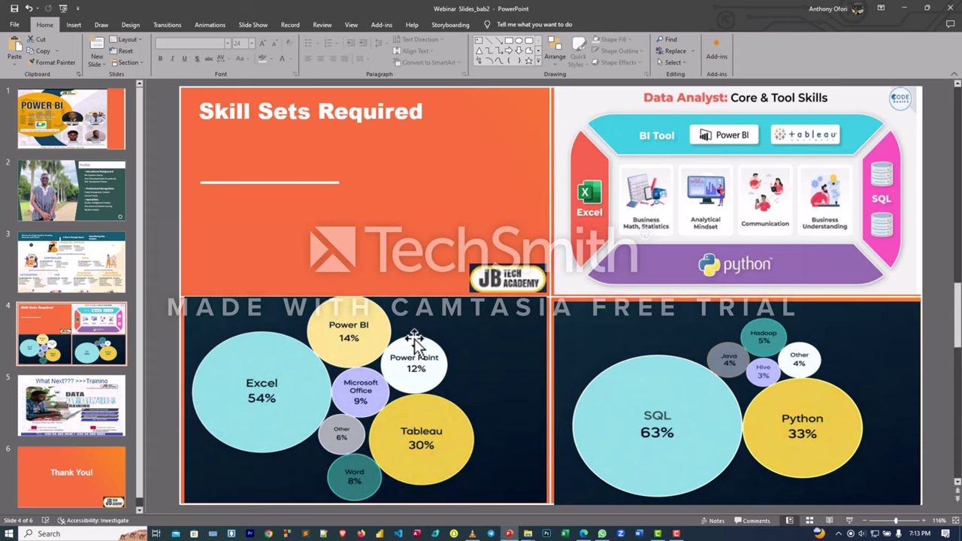
key("Page_Down")
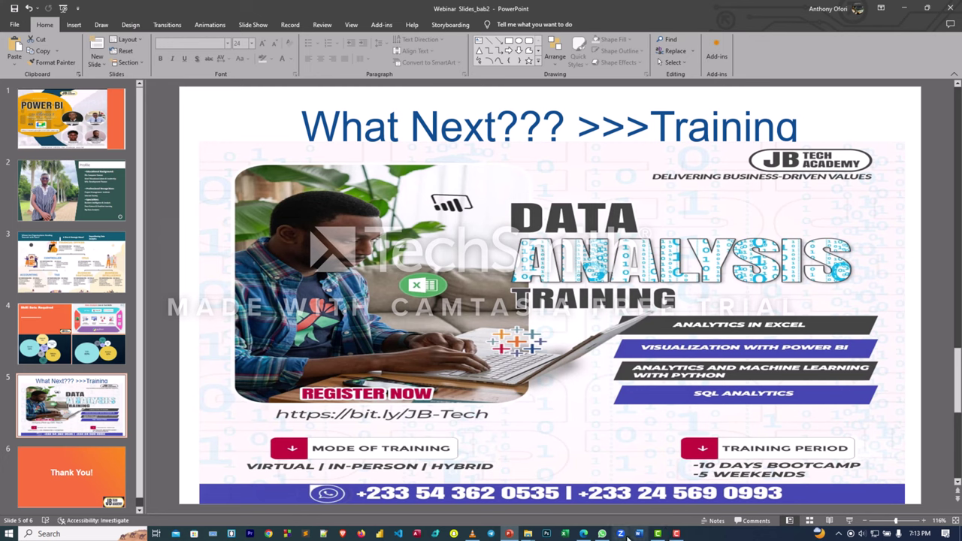
Return to the Meet call showing the Power BI dashboard and leave the microphone muted.
left_click(584, 534)
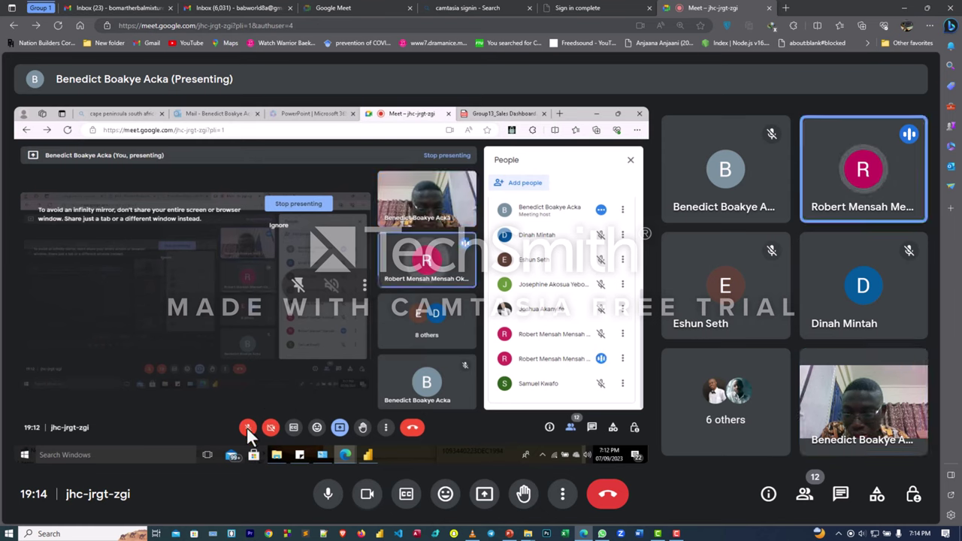
left_click(329, 496)
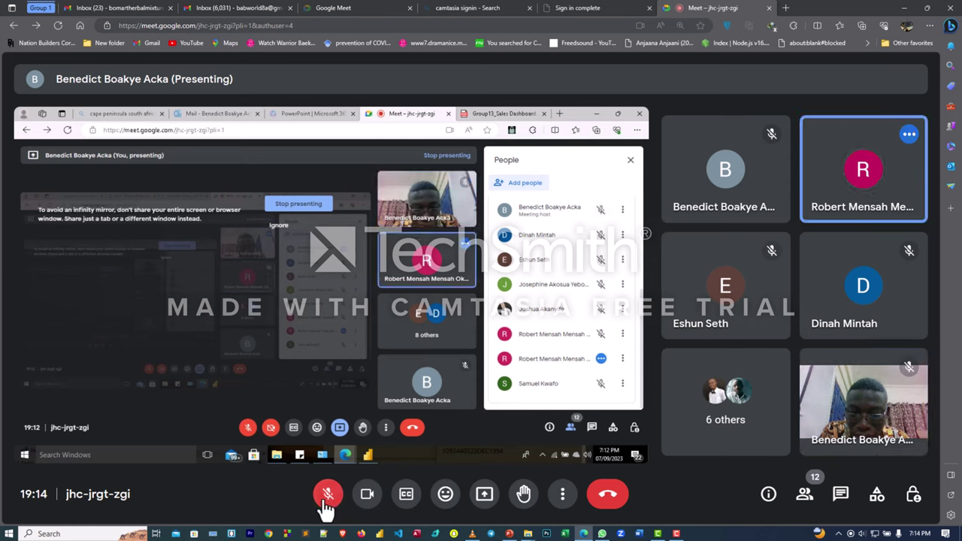
left_click(327, 497)
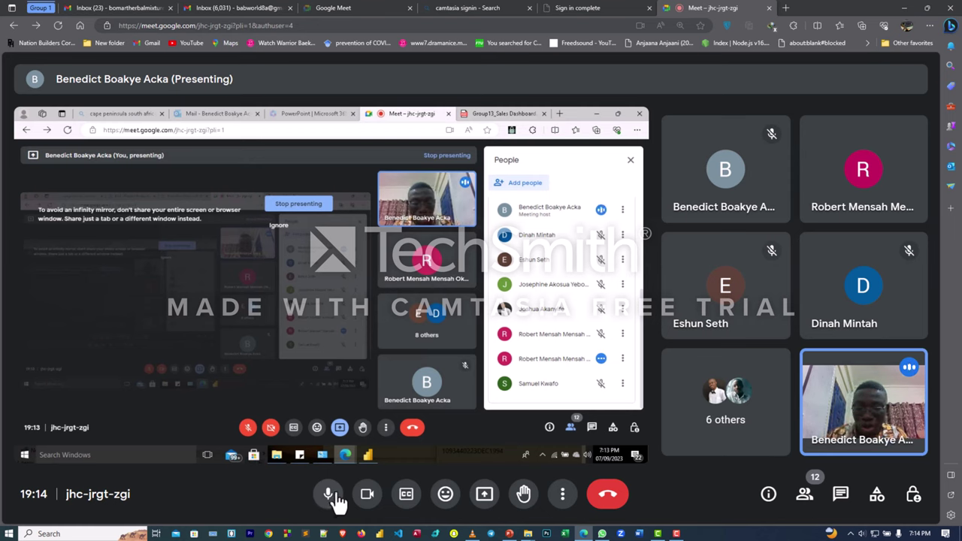
left_click(332, 499)
Turn off the camera, dismiss the push-to-talk tip, and bring the PowerPoint slides forward.
left_click(366, 499)
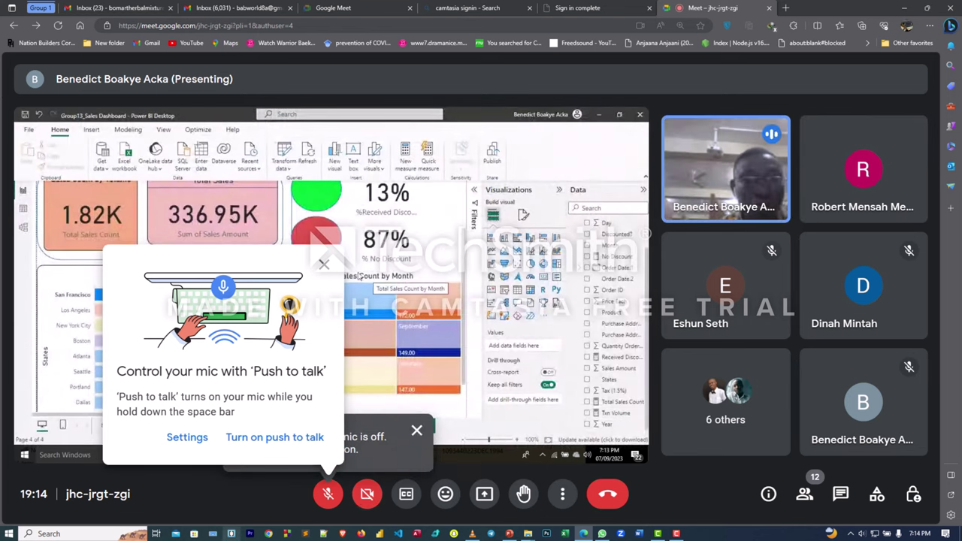
left_click(323, 263)
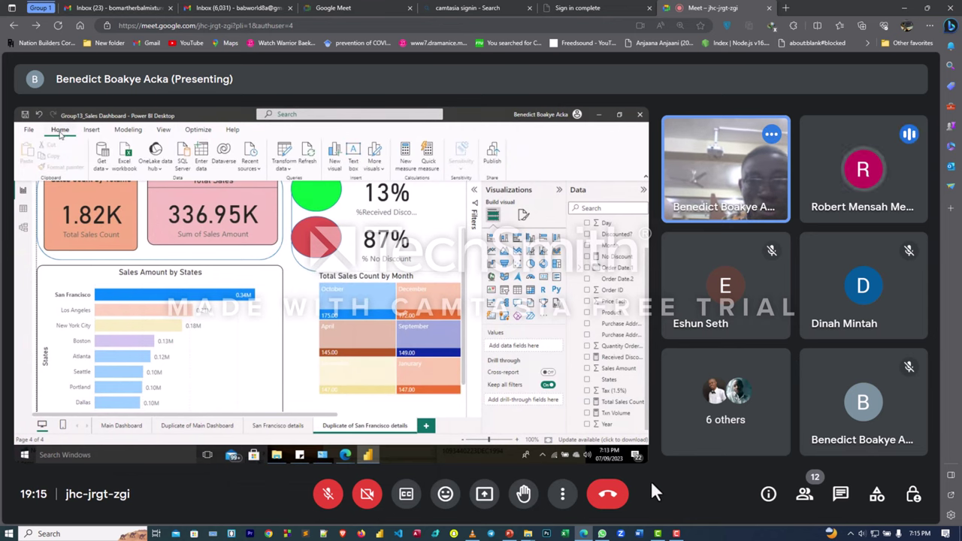
mouse_move(675, 532)
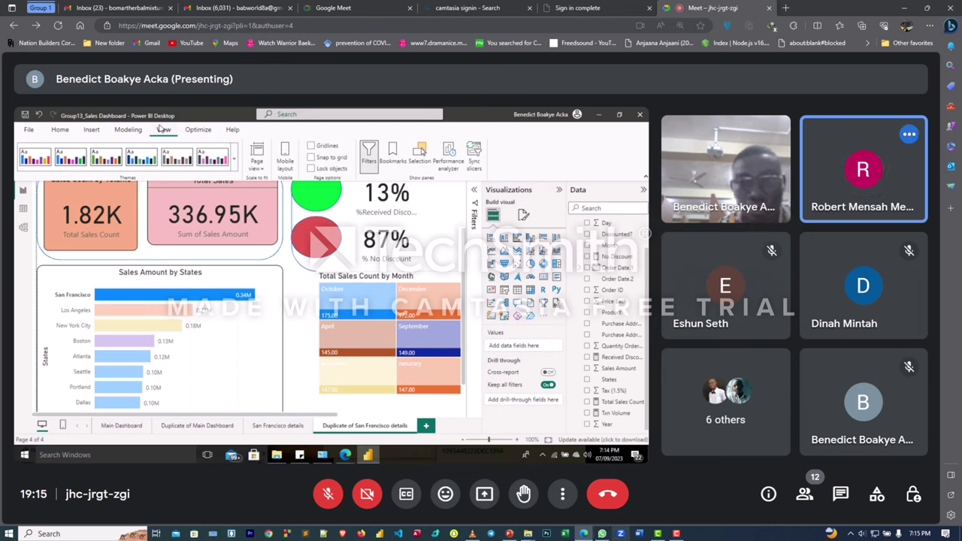
mouse_move(569, 534)
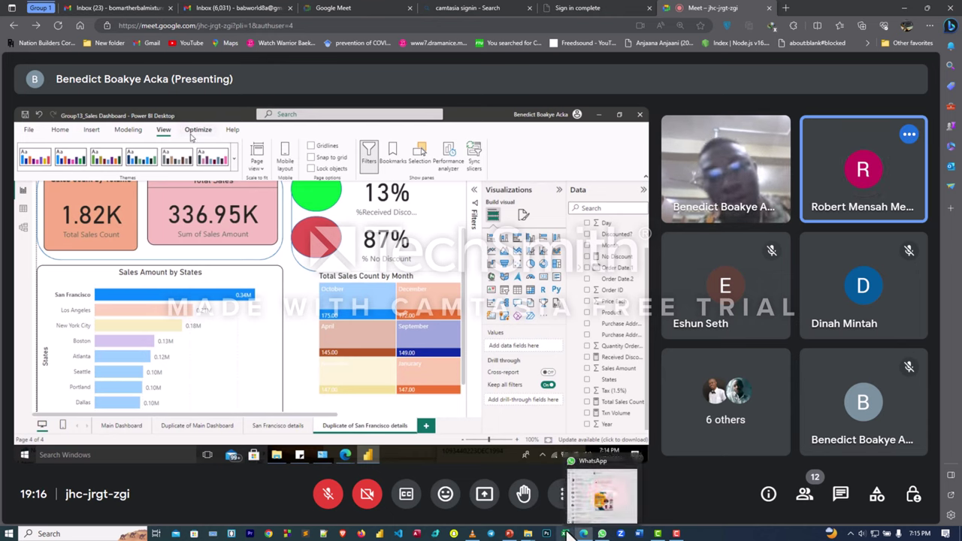
left_click(509, 534)
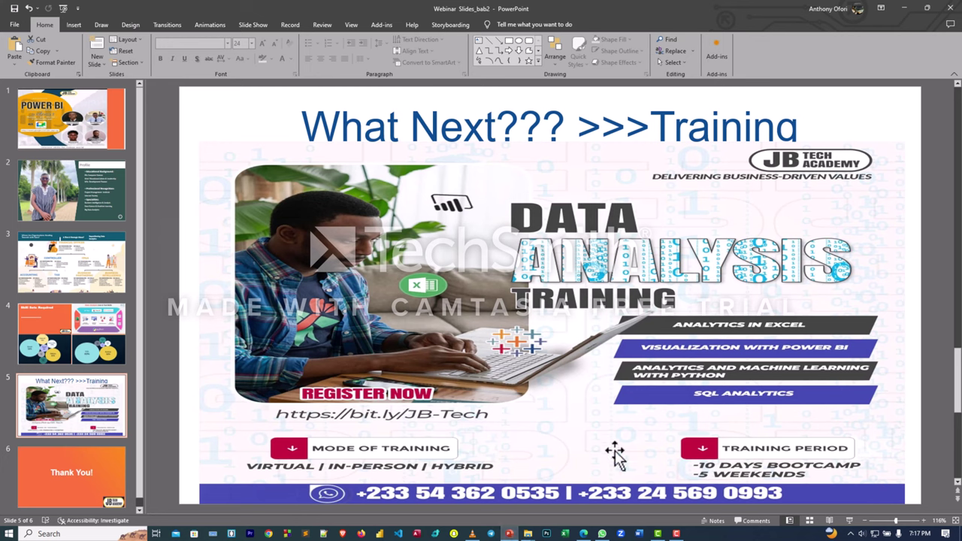
left_click(676, 534)
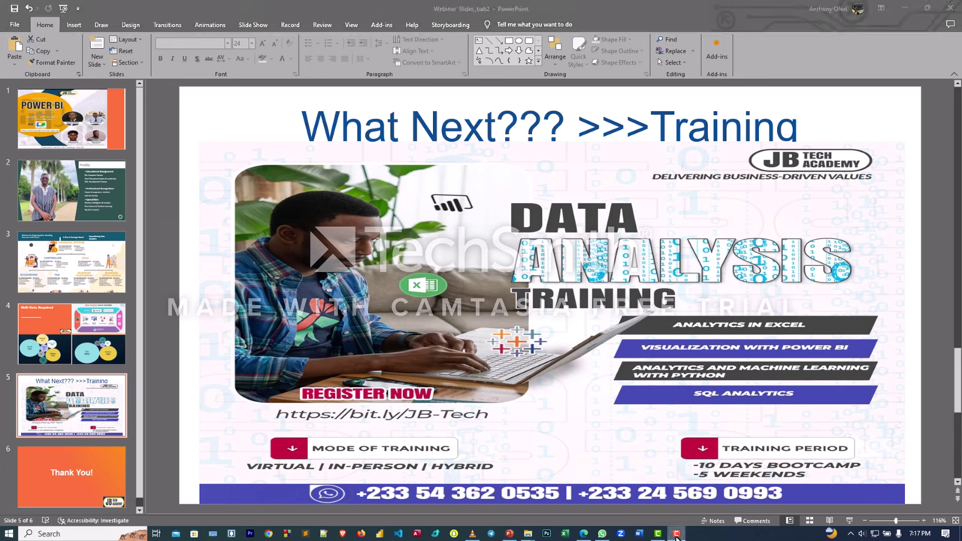
mouse_move(662, 535)
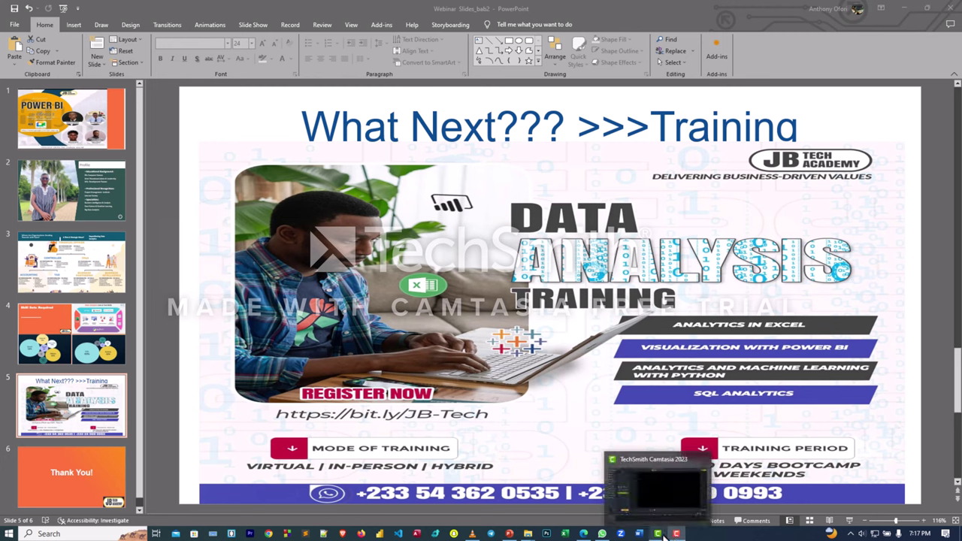
left_click(659, 535)
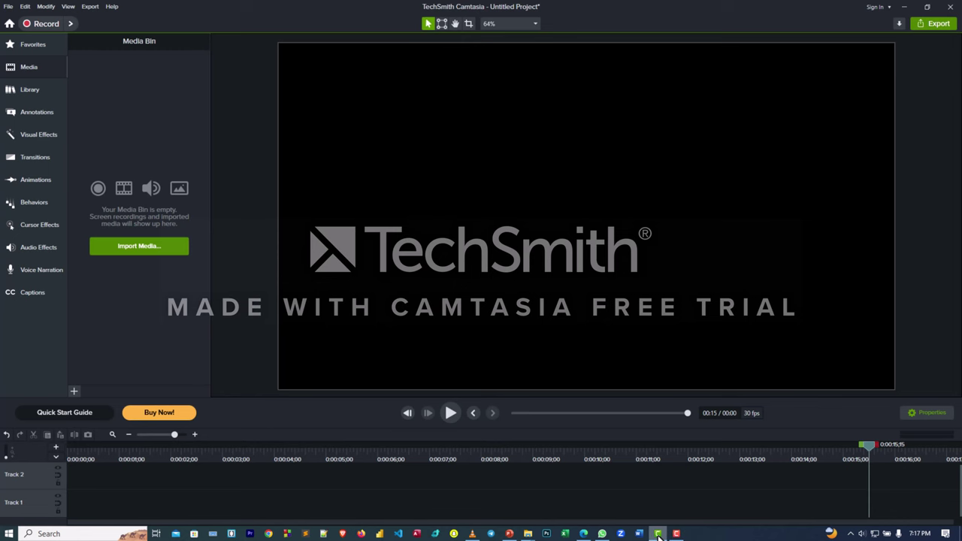
left_click(658, 535)
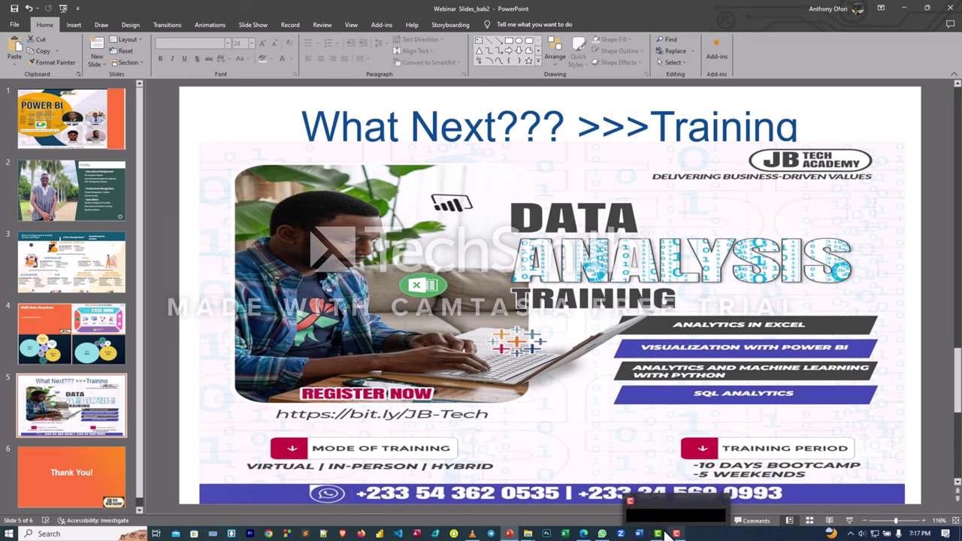
mouse_move(661, 539)
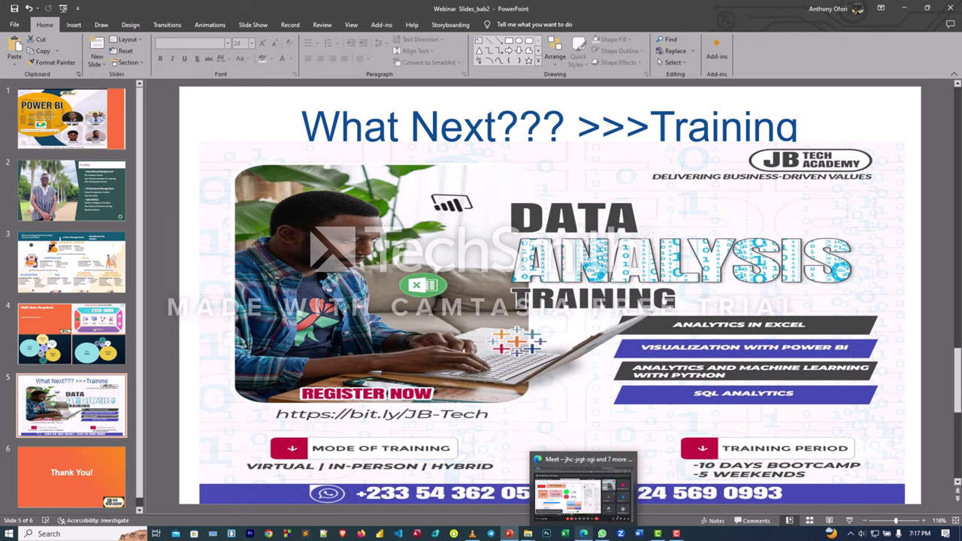
left_click(602, 534)
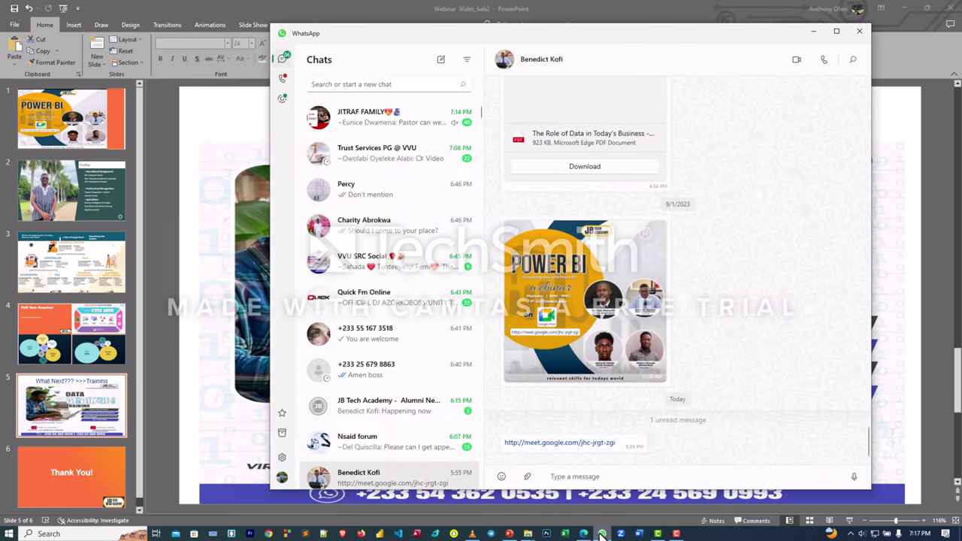
left_click(811, 31)
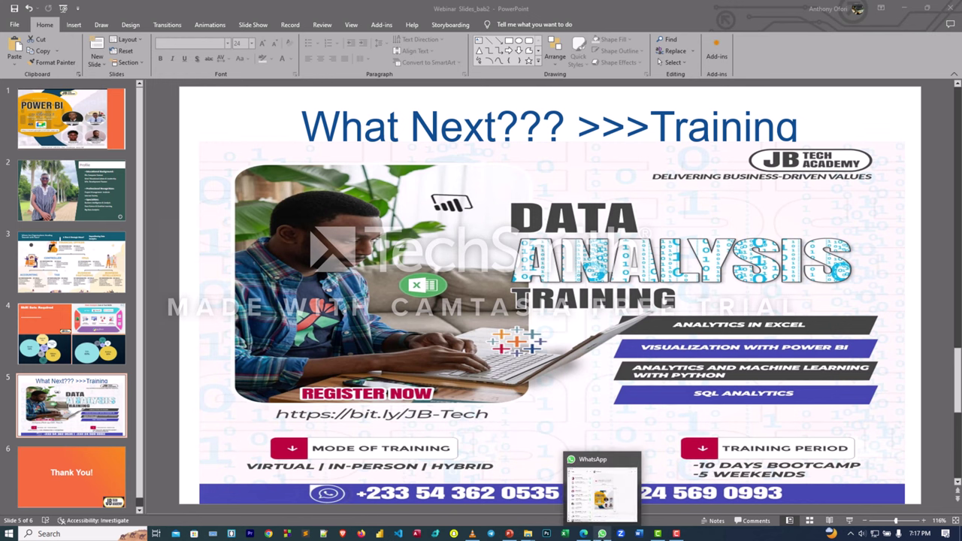
left_click(602, 534)
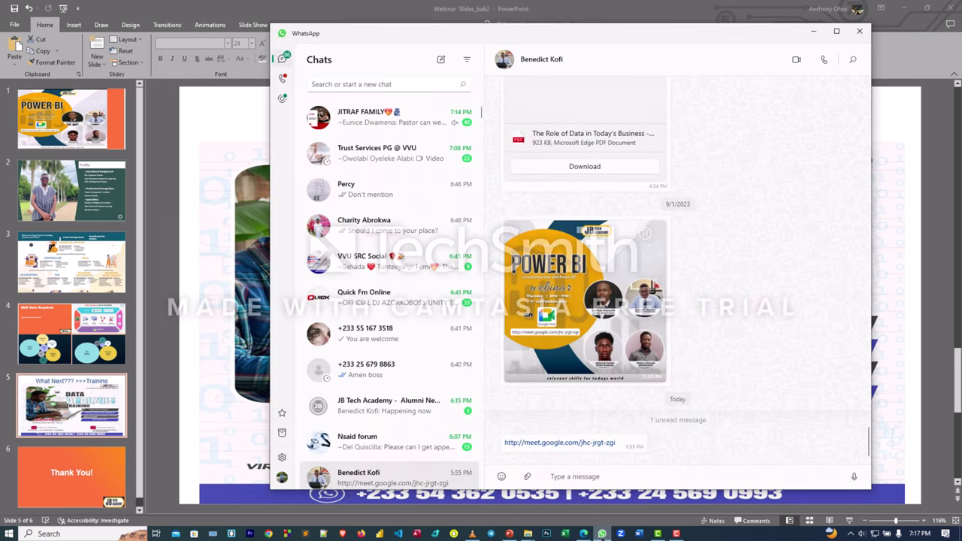
left_click(602, 534)
left_click(602, 534)
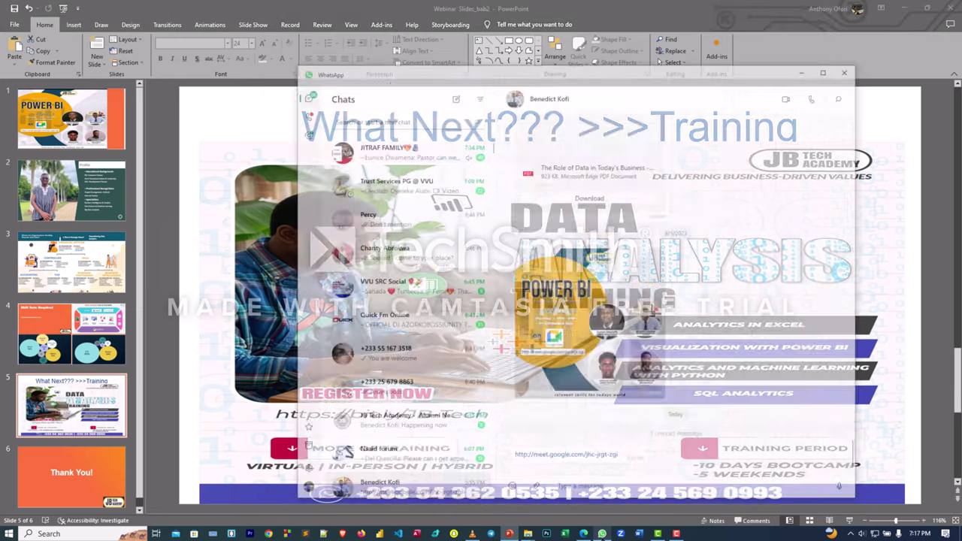
left_click(602, 534)
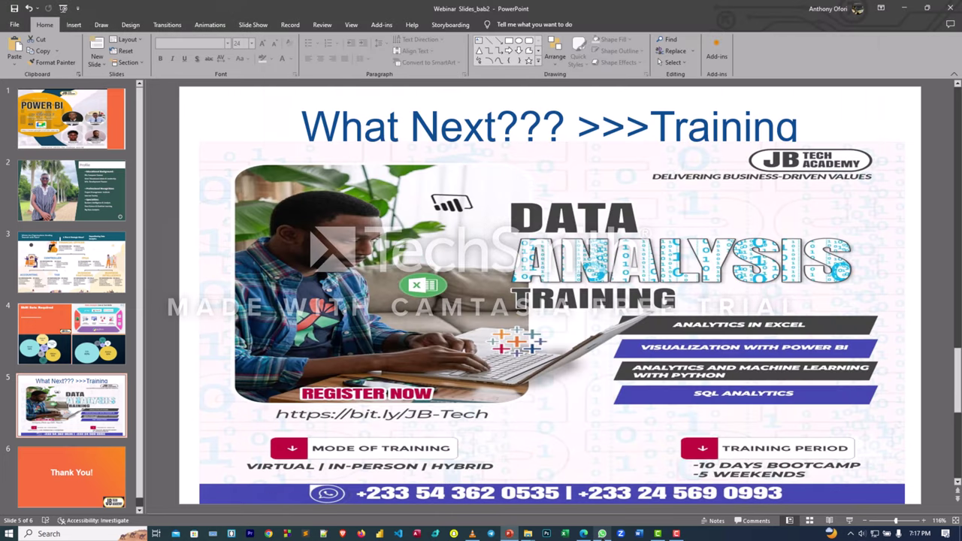
left_click(584, 534)
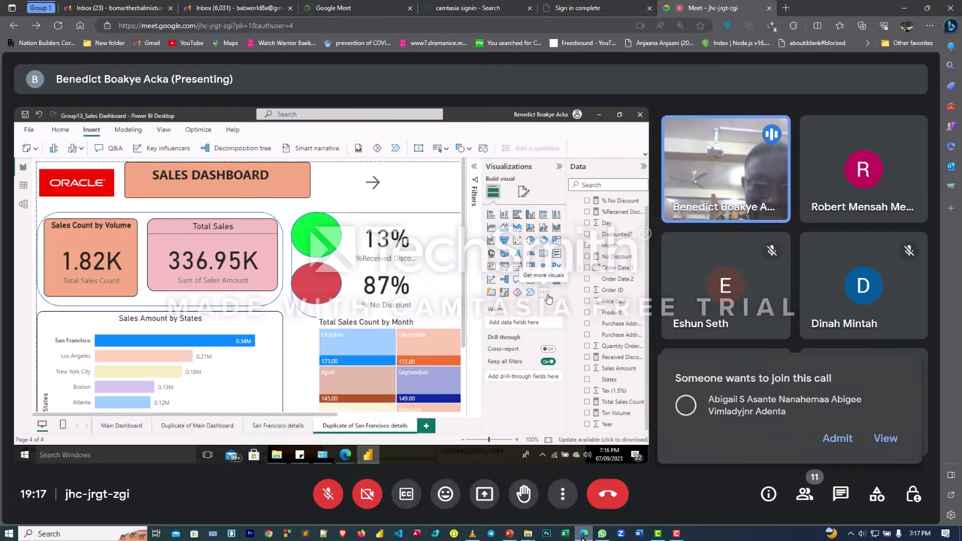
Admit the waiting person, bringing the call to 13 participants.
left_click(834, 439)
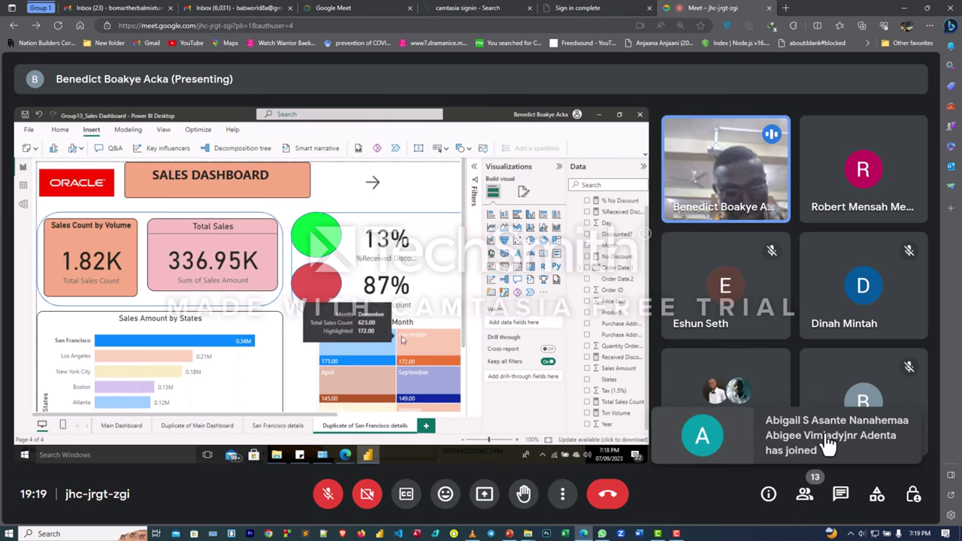
Open and dismiss the browser's page menu while attendees leave the call.
right_click(768, 449)
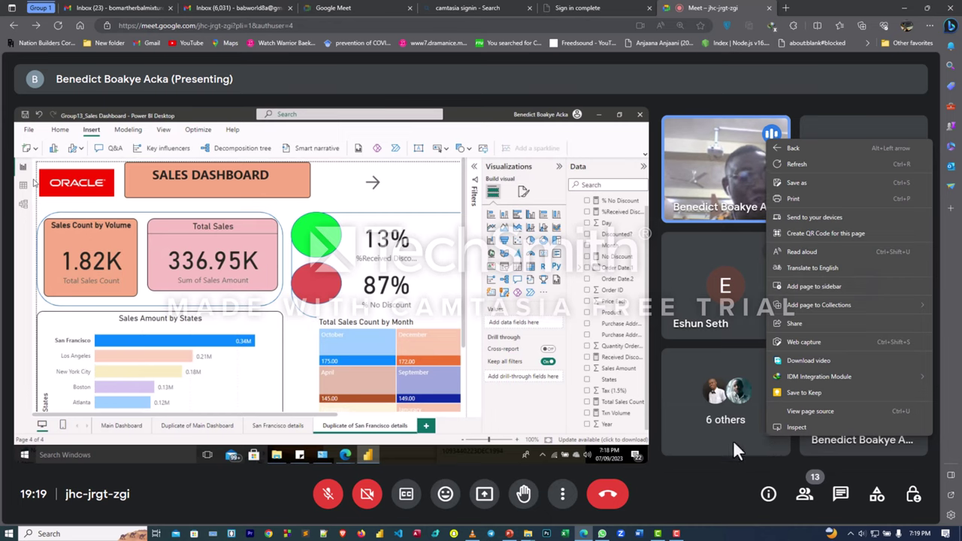
left_click(725, 454)
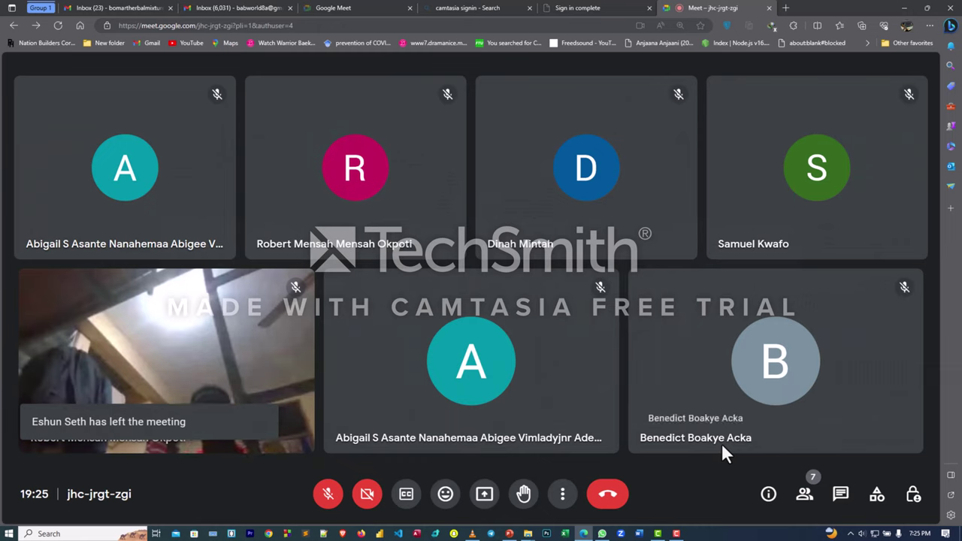
End your part in the Meet call and switch to Camtasia.
left_click(616, 494)
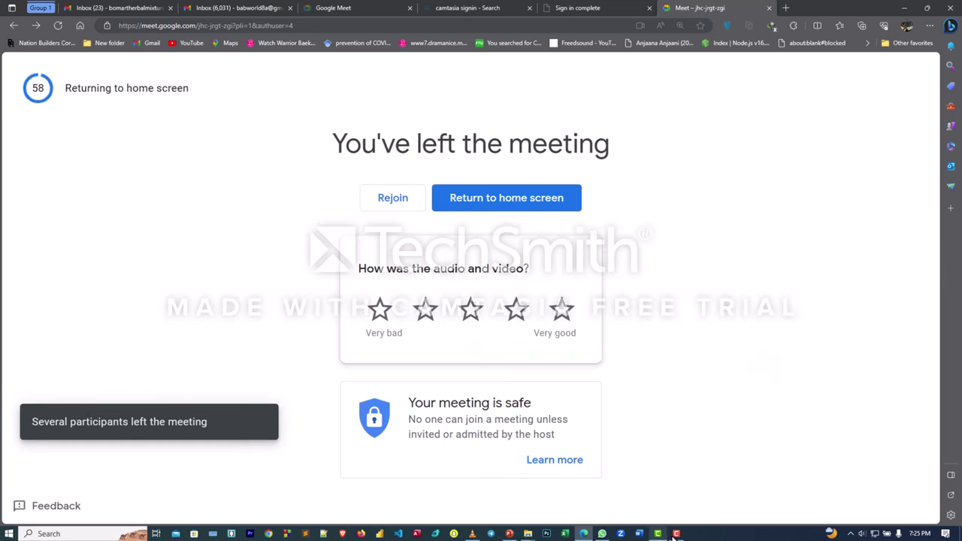
left_click(680, 500)
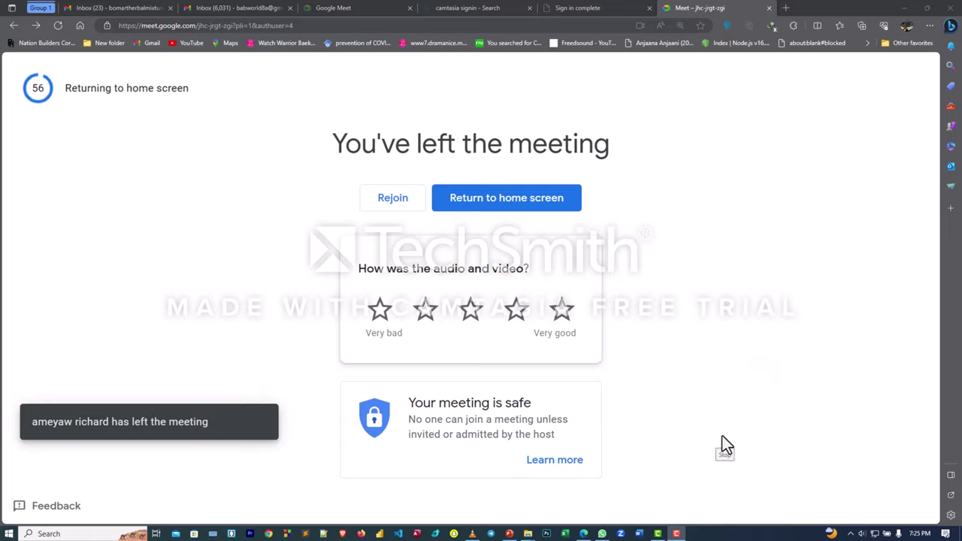